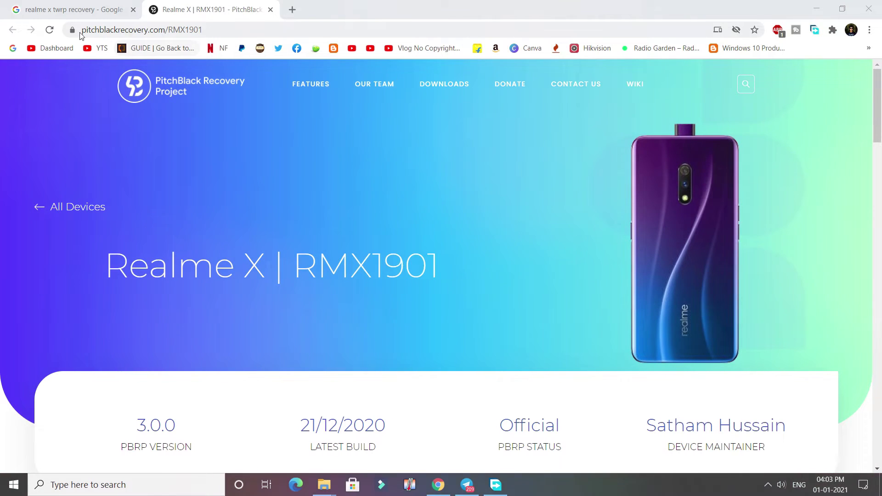
Leave the Realme X | RMX1901 page for the '← All Devices' list.
left_click(86, 30)
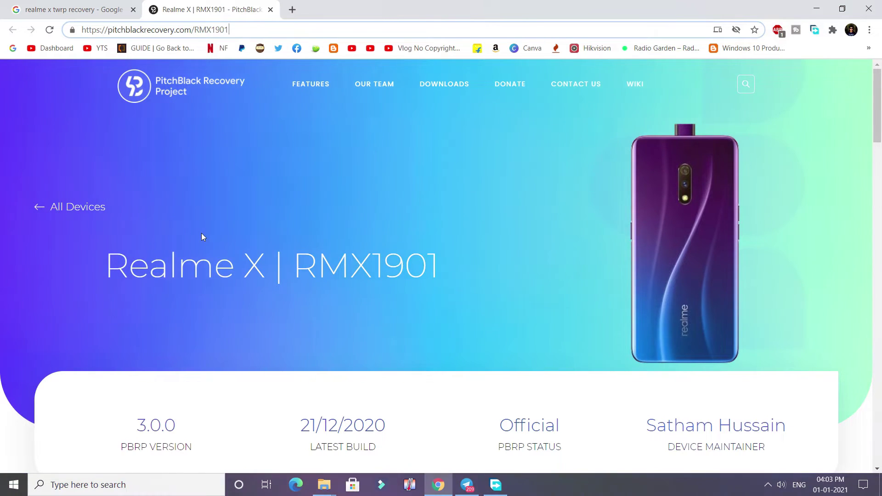
scroll(201, 233, "down", 2)
scroll(205, 242, "up", 2)
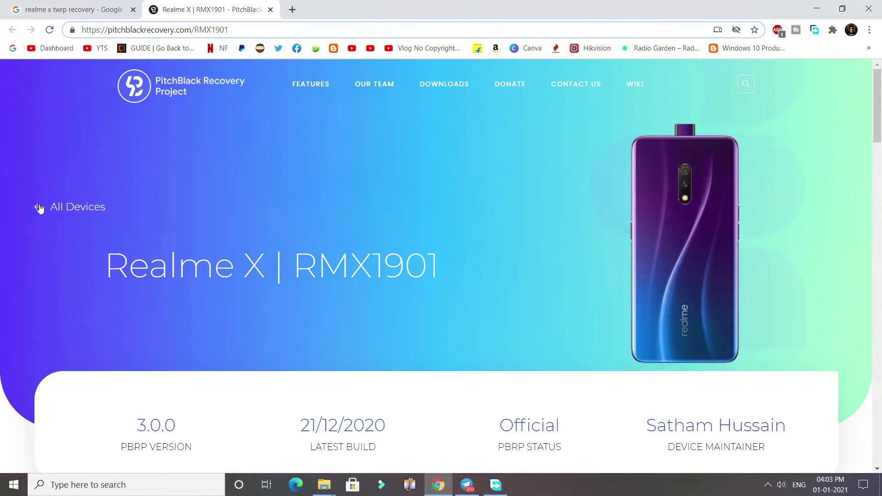
left_click(40, 208)
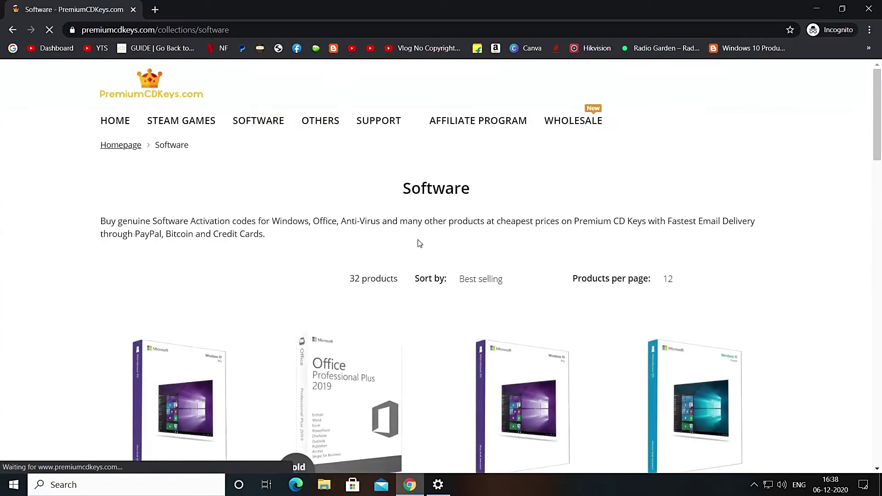
scroll(234, 273, "down", 3)
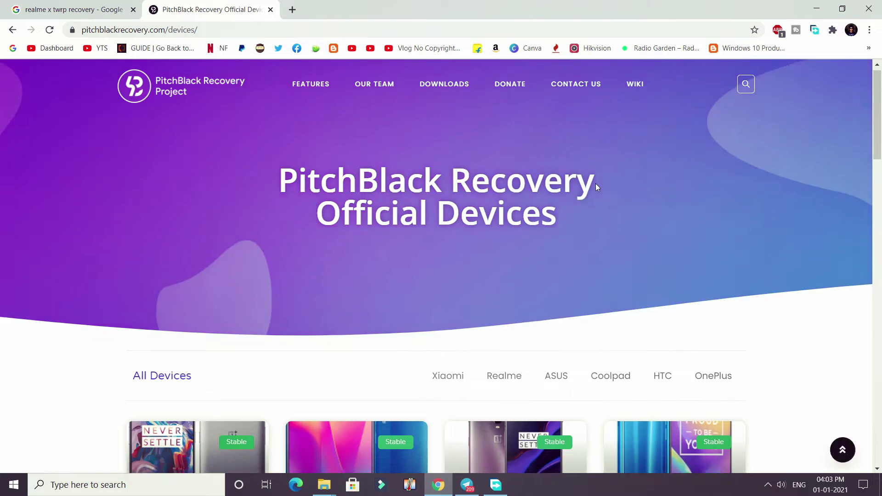
scroll(596, 185, "down", 2)
scroll(596, 188, "down", 2)
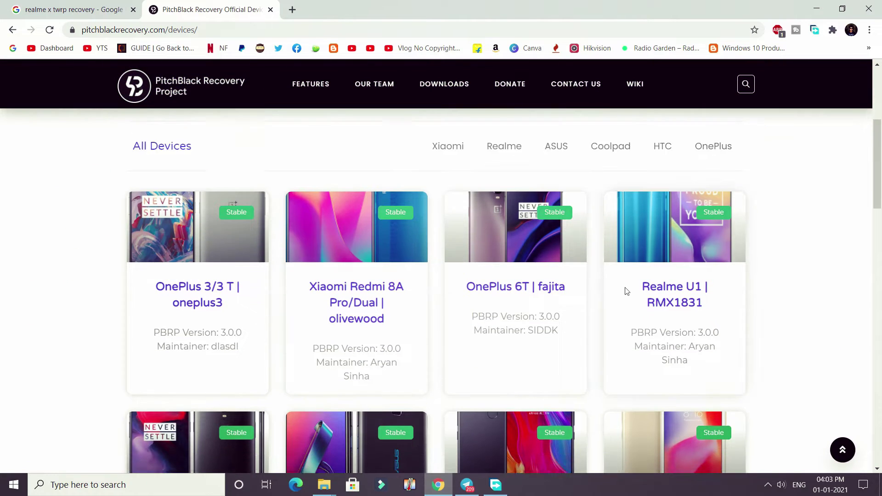
scroll(624, 291, "down", 2)
scroll(625, 292, "down", 2)
scroll(626, 290, "down", 4)
scroll(625, 290, "down", 3)
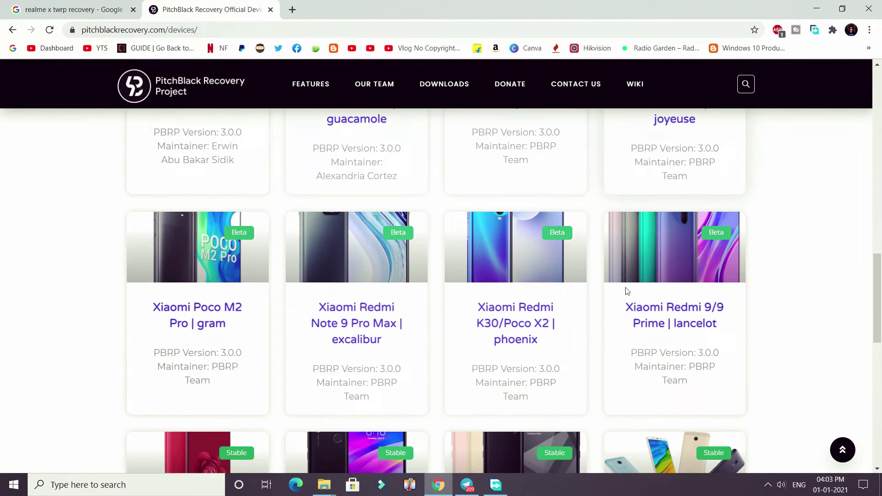
scroll(627, 291, "down", 3)
scroll(628, 292, "down", 3)
scroll(629, 292, "up", 2)
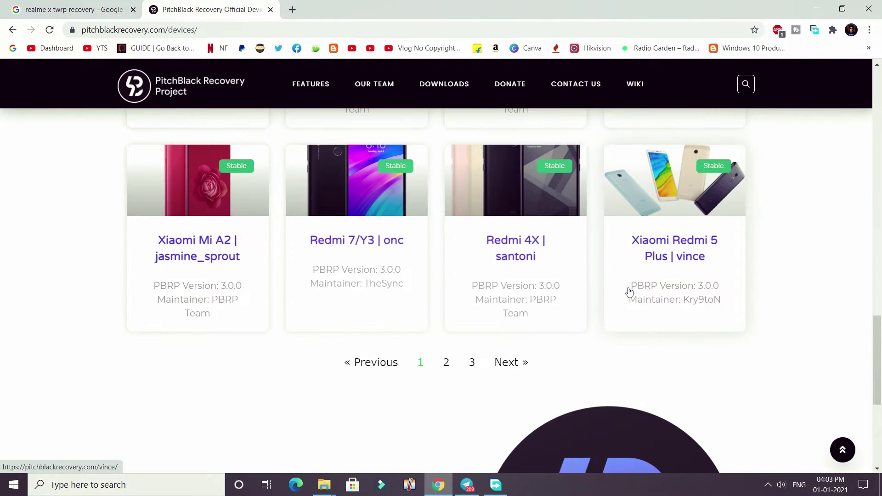
scroll(625, 293, "up", 2)
scroll(625, 293, "up", 2)
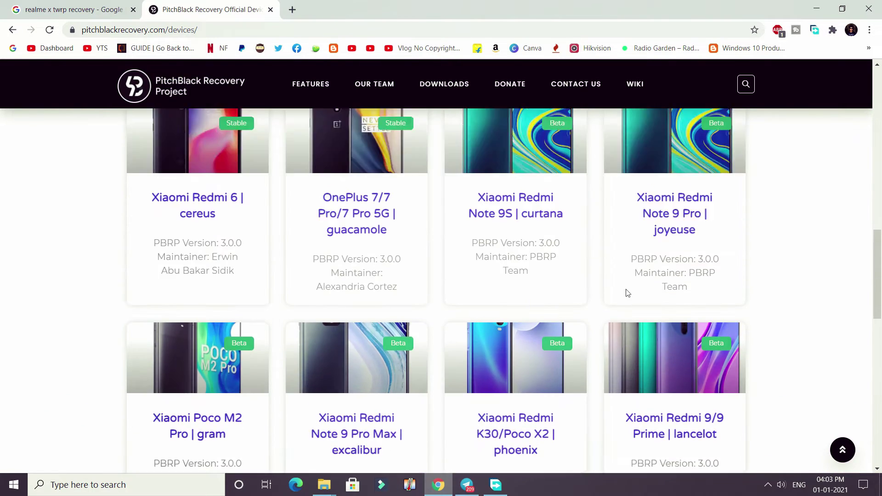
scroll(626, 293, "up", 2)
scroll(627, 293, "up", 4)
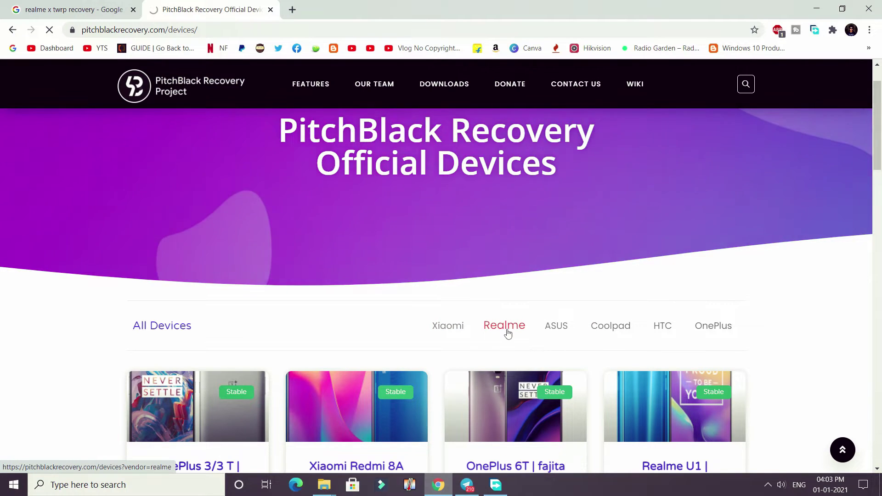
scroll(503, 324, "down", 3)
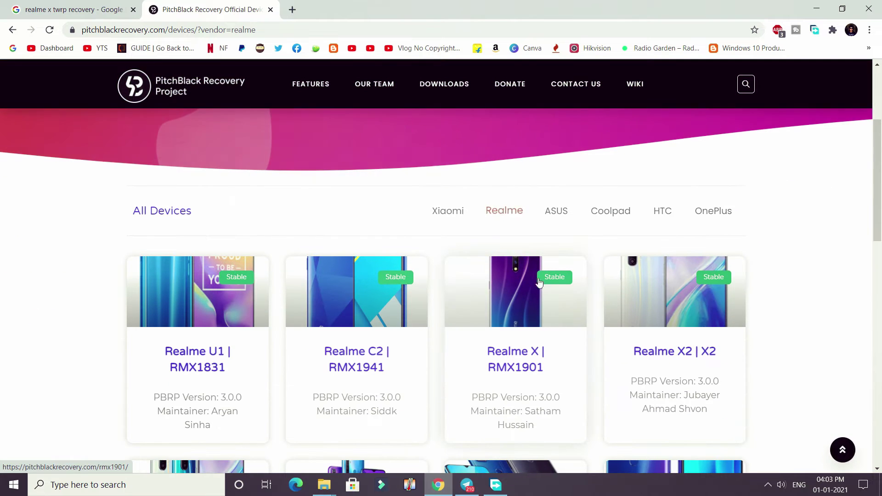
Open the Realme X | RMX1901 card from the Realme-filtered device list.
left_click(505, 301)
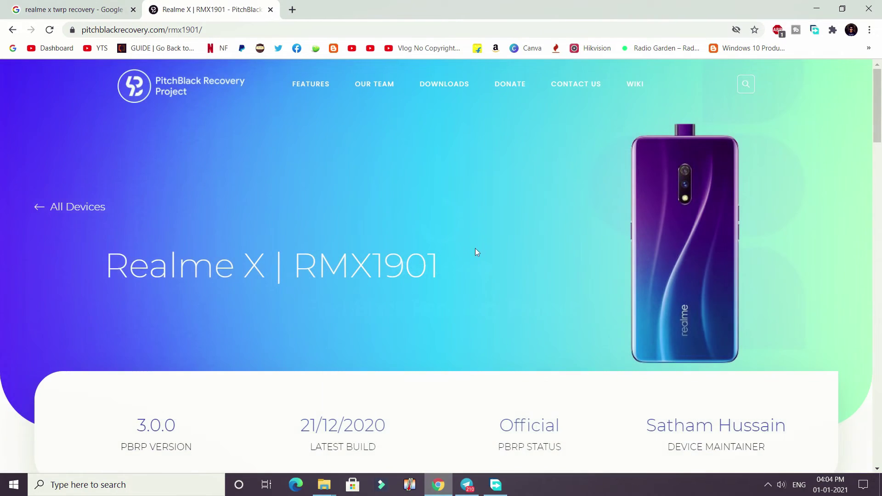
scroll(407, 176, "down", 2)
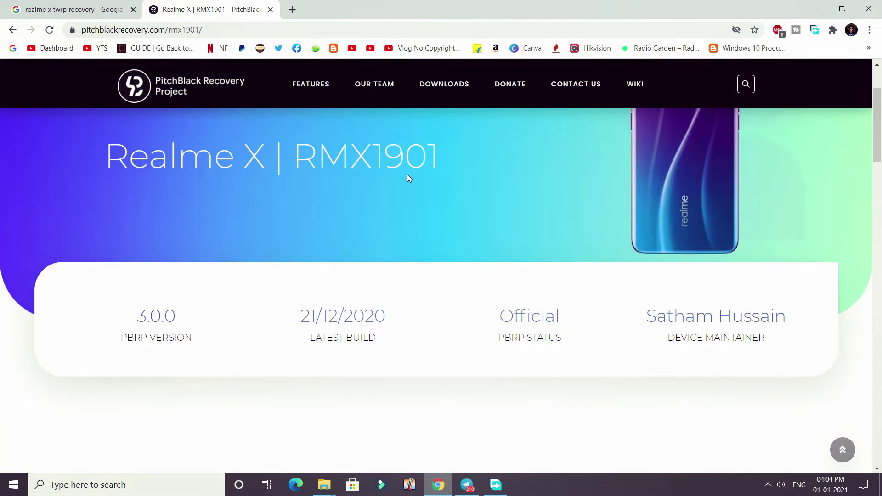
scroll(410, 189, "up", 2)
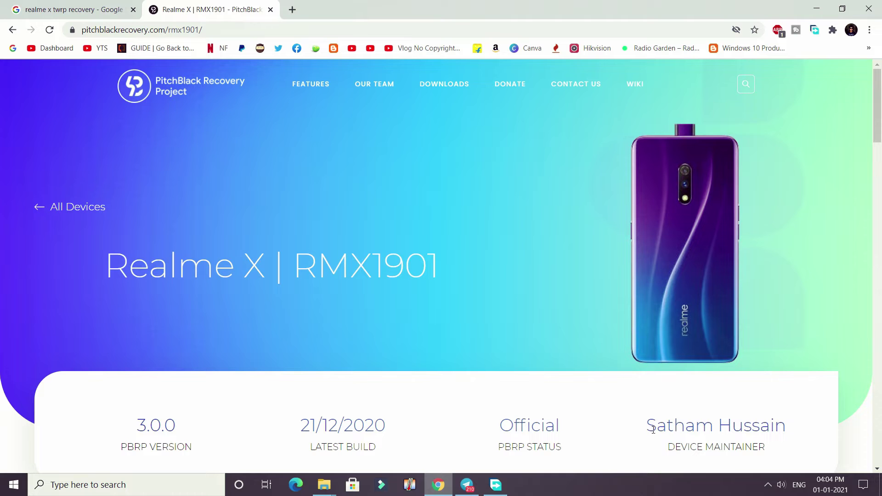
scroll(786, 386, "down", 2)
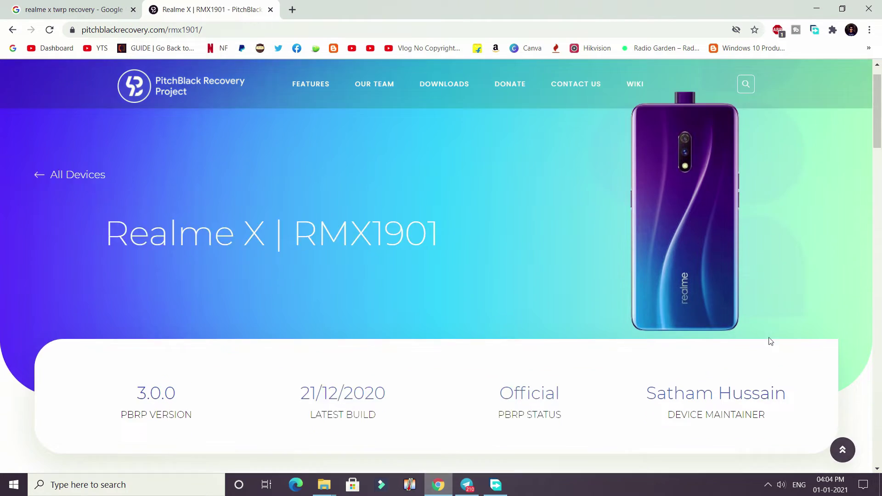
scroll(341, 315, "down", 4)
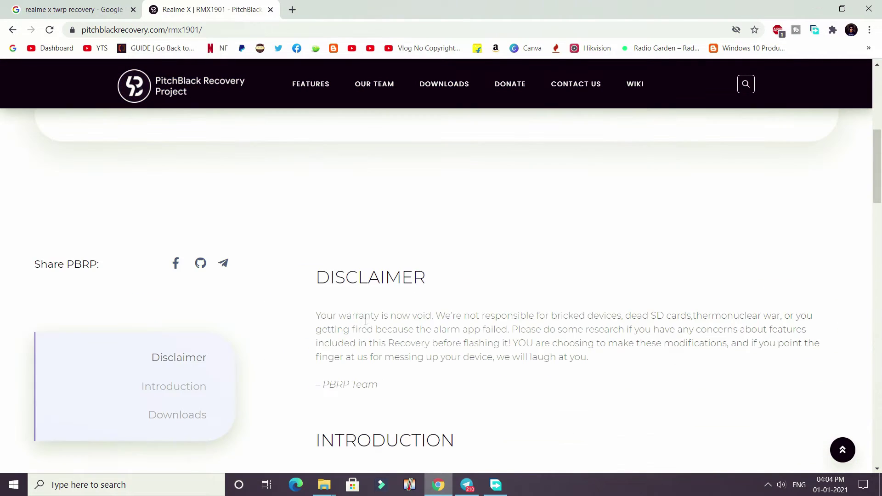
scroll(400, 306, "down", 4)
scroll(403, 303, "down", 2)
scroll(402, 302, "down", 2)
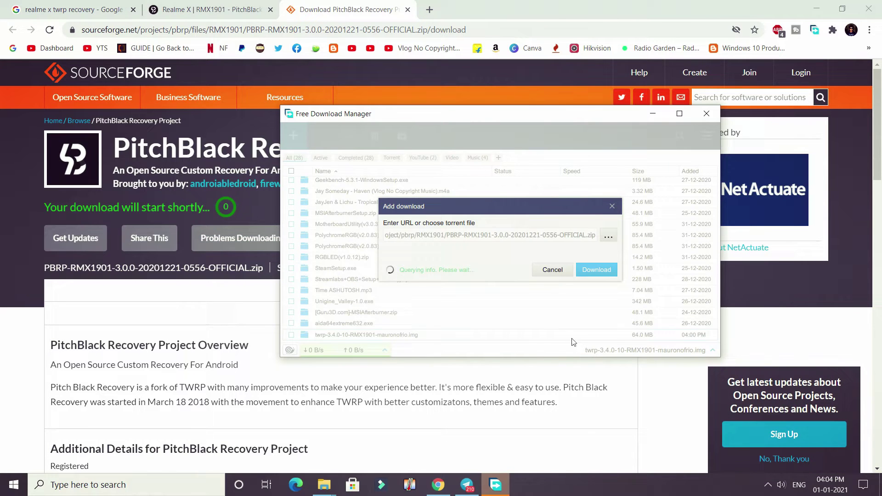
Download the PBRP 3.0.0 Realme X zip from SourceForge and dismiss the newsletter popup.
left_click(597, 270)
left_click(783, 458)
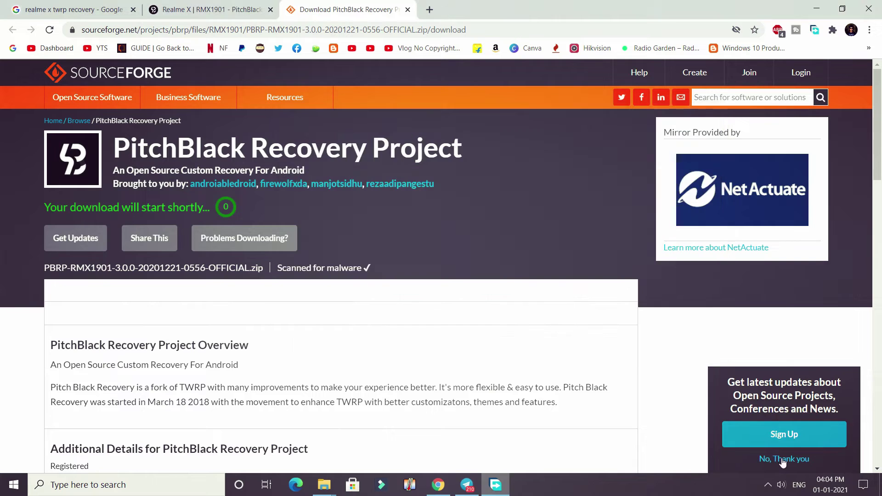
Copy the PBRP zip from Downloads and paste it into GM1913 Internal shared storage.
left_click(324, 485)
right_click(159, 335)
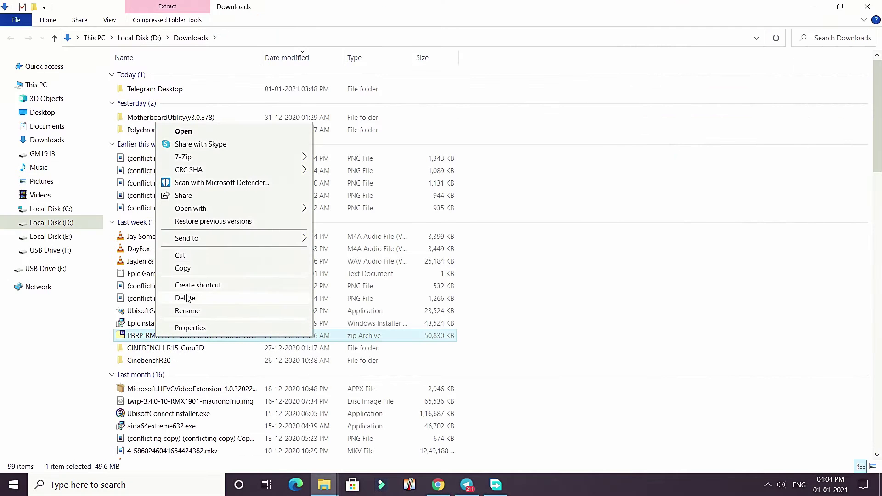
left_click(181, 269)
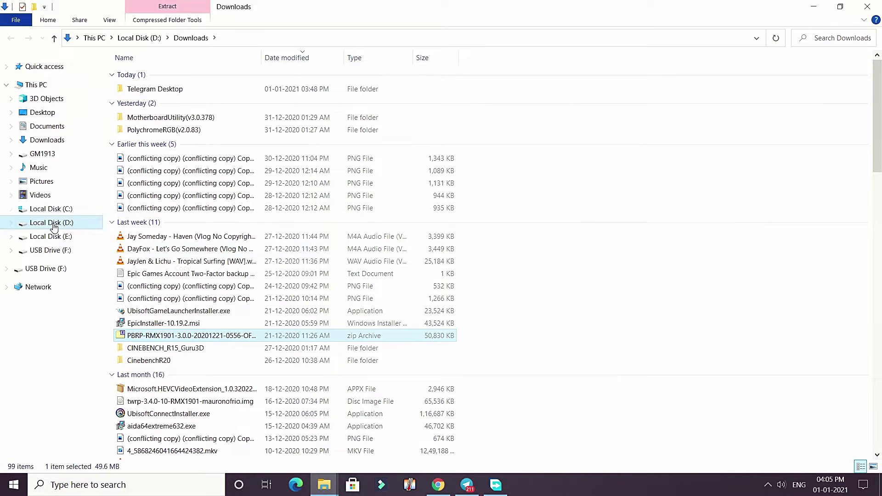
left_click(41, 156)
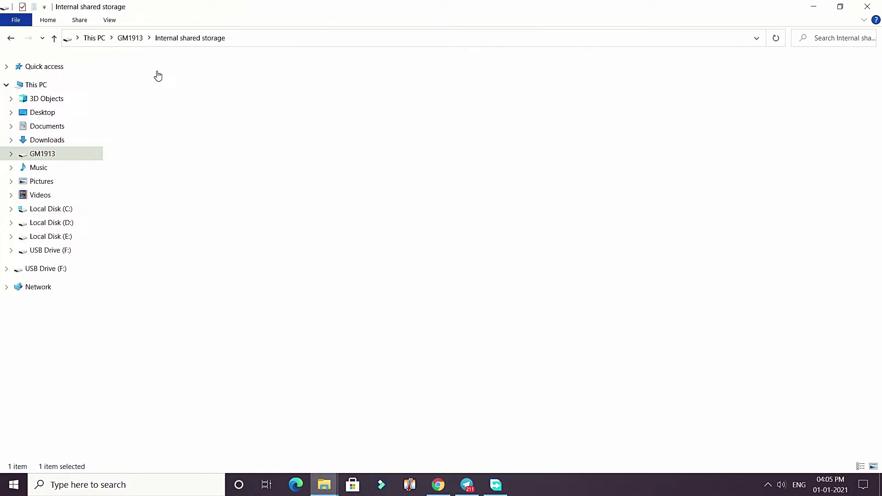
right_click(516, 339)
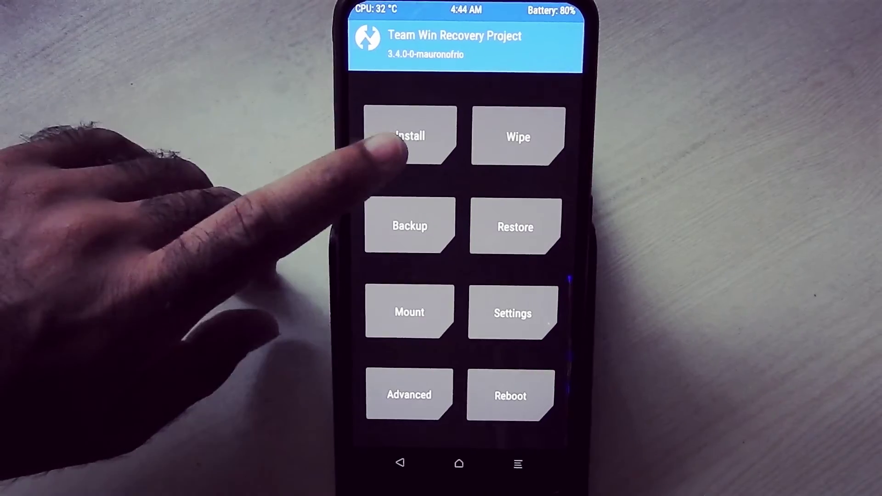
Install the PBRP-RMX1901 zip from internal storage and swipe to confirm the flash.
left_click(414, 145)
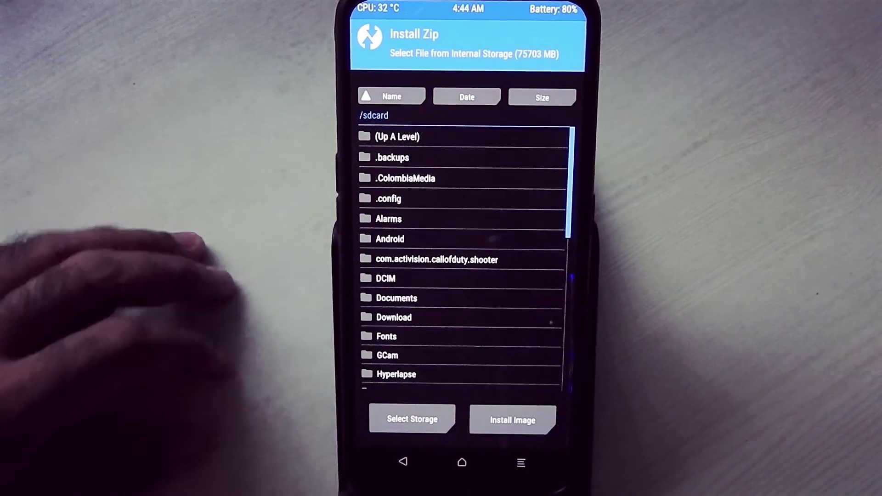
scroll(463, 262, "down", 10)
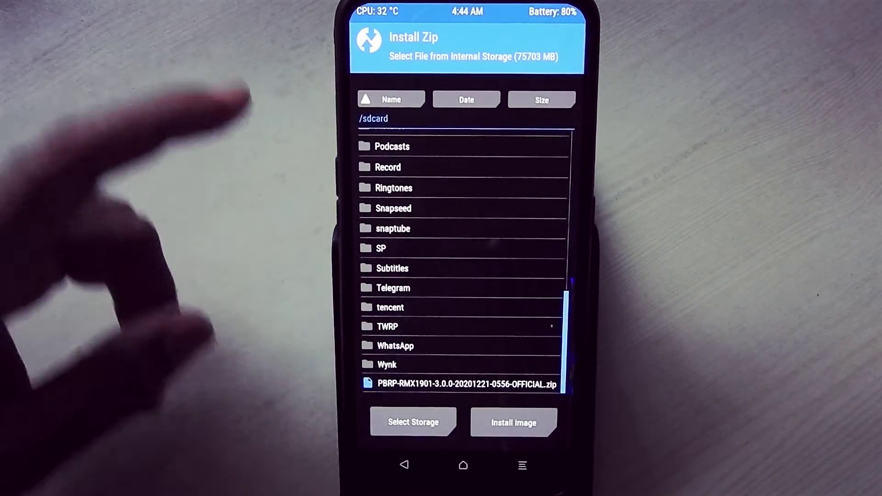
left_click(467, 384)
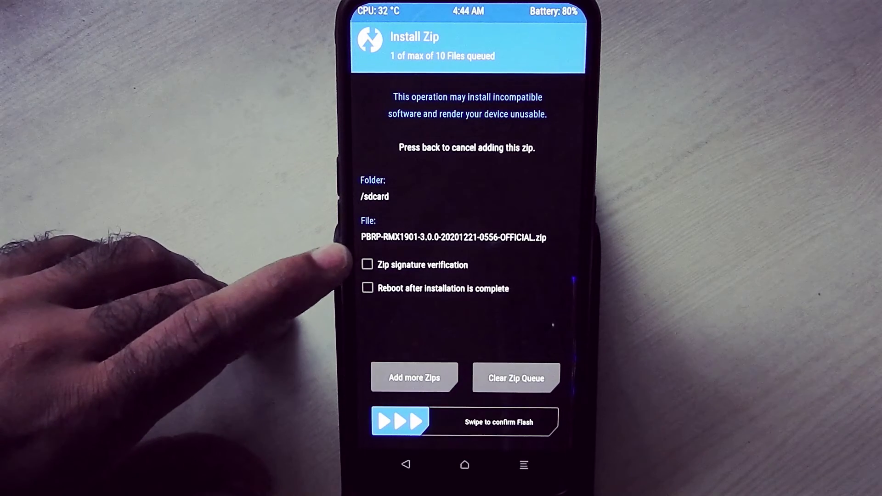
left_click_drag(410, 422, 555, 422)
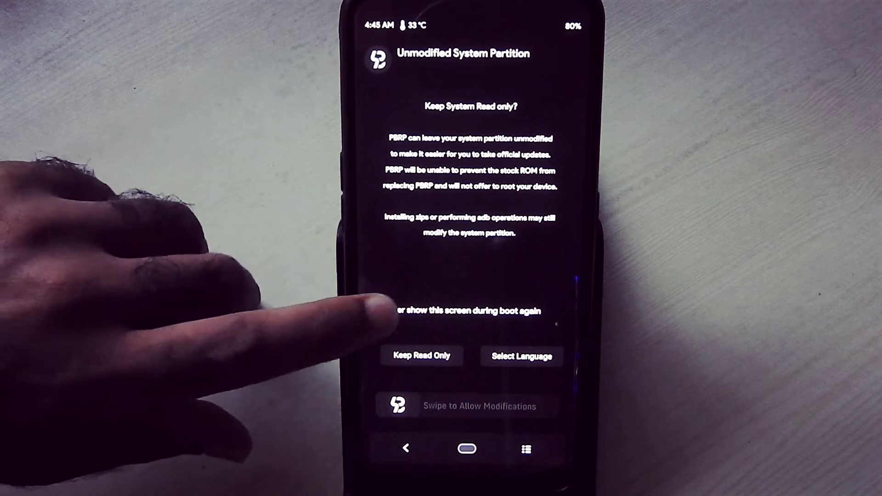
Tick 'Never show this screen during boot again' and swipe to allow system modifications.
left_click(372, 310)
left_click_drag(421, 406, 545, 406)
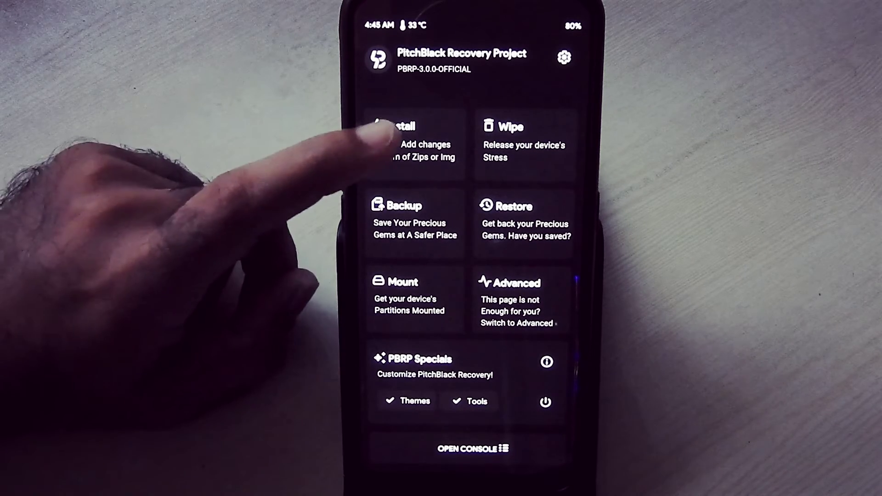
left_click(386, 131)
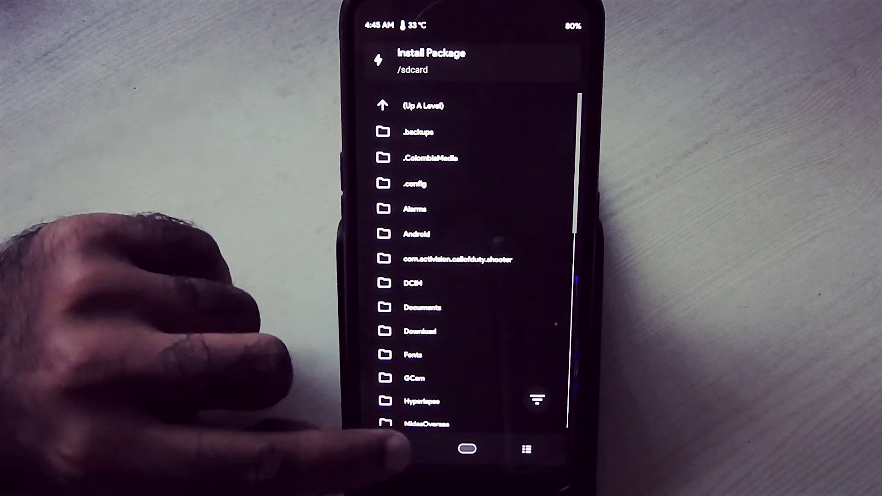
left_click(406, 449)
left_click(513, 131)
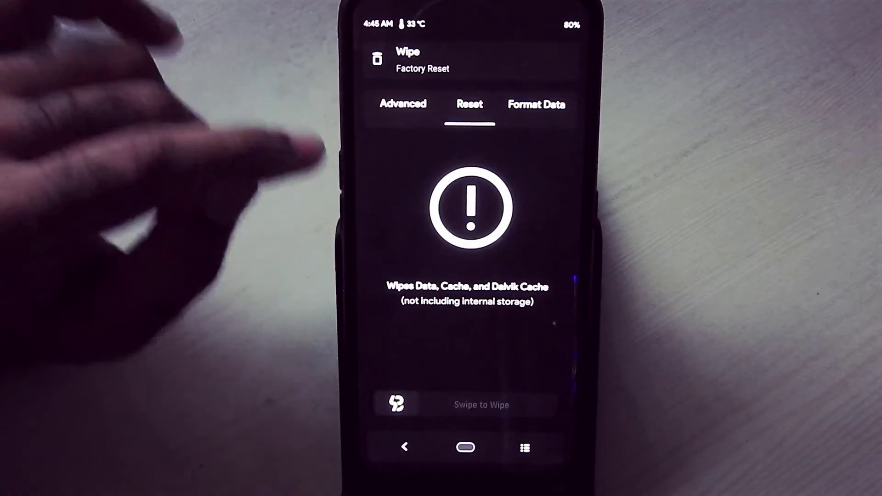
left_click(406, 449)
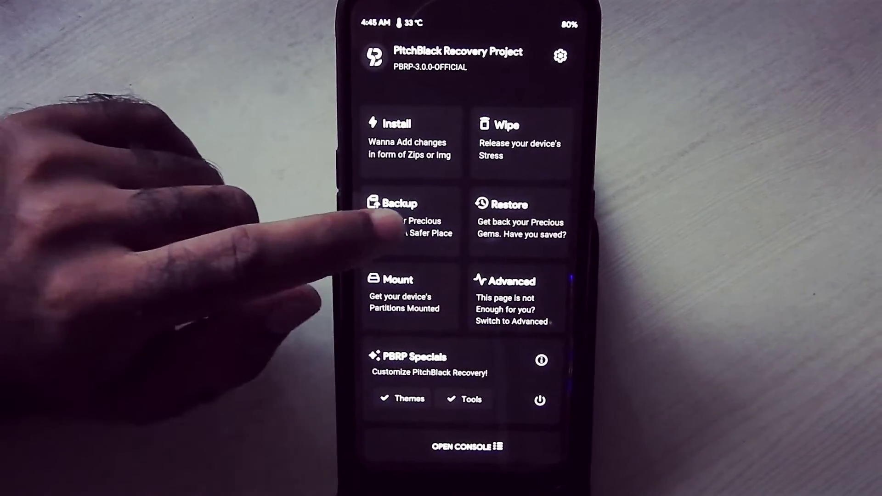
left_click(385, 207)
left_click(402, 449)
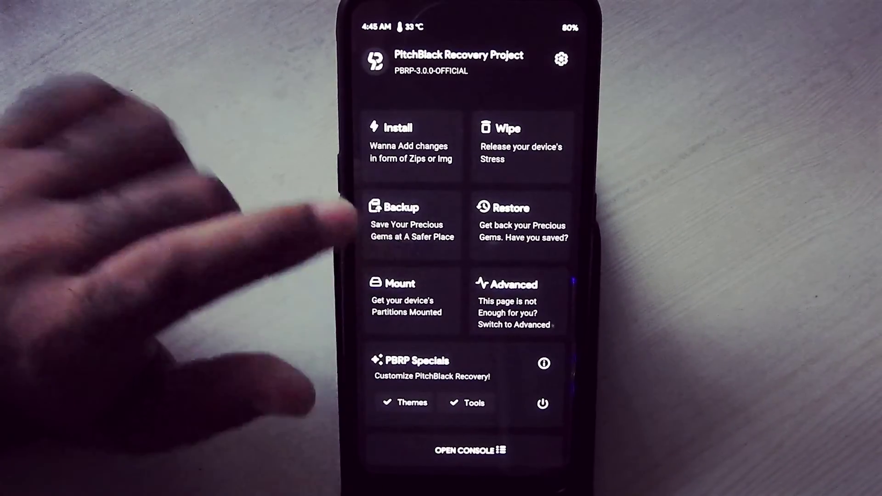
left_click(510, 220)
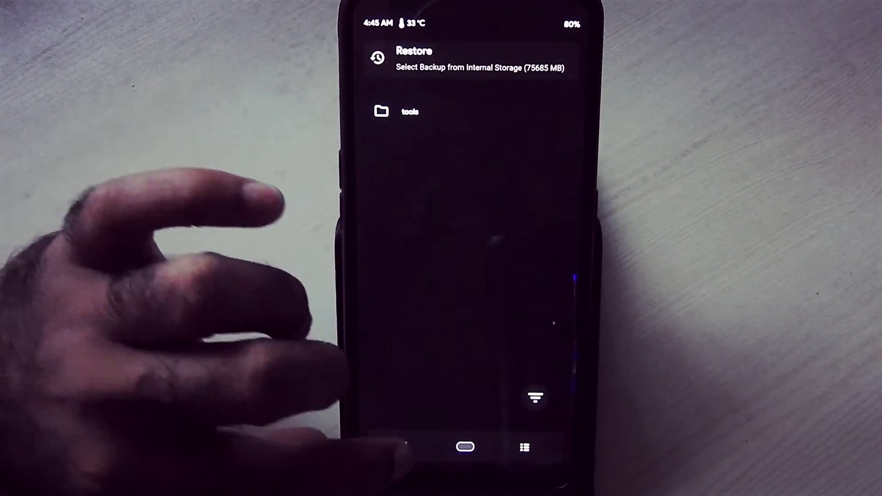
left_click(404, 448)
left_click(386, 282)
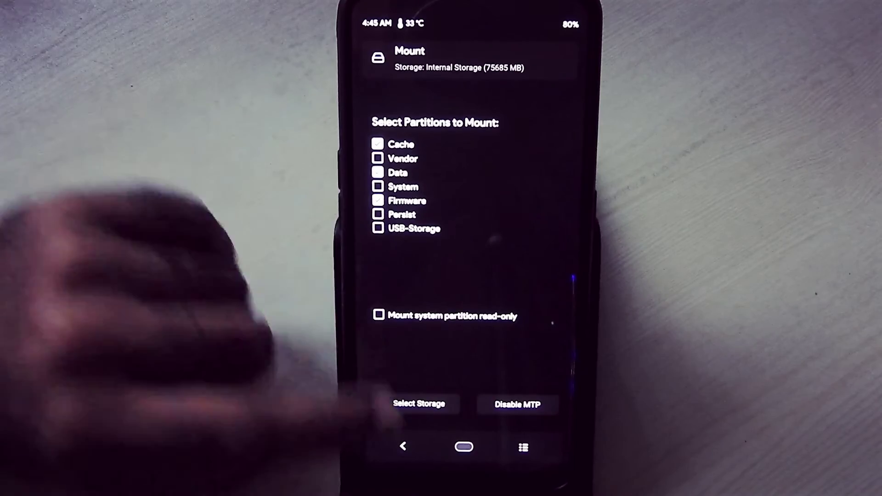
left_click(404, 448)
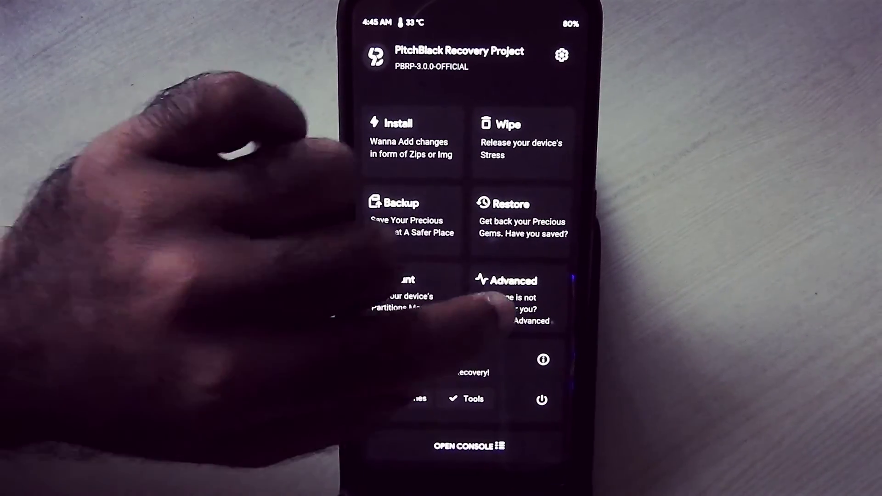
left_click(496, 300)
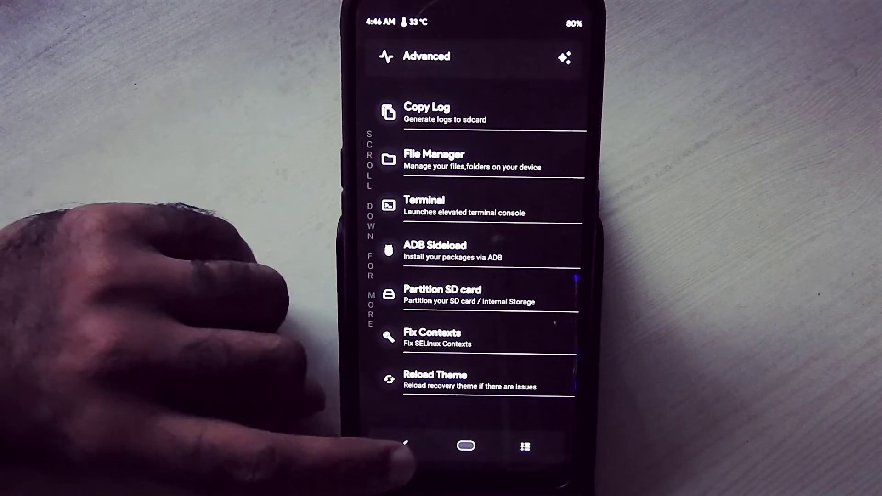
left_click(406, 446)
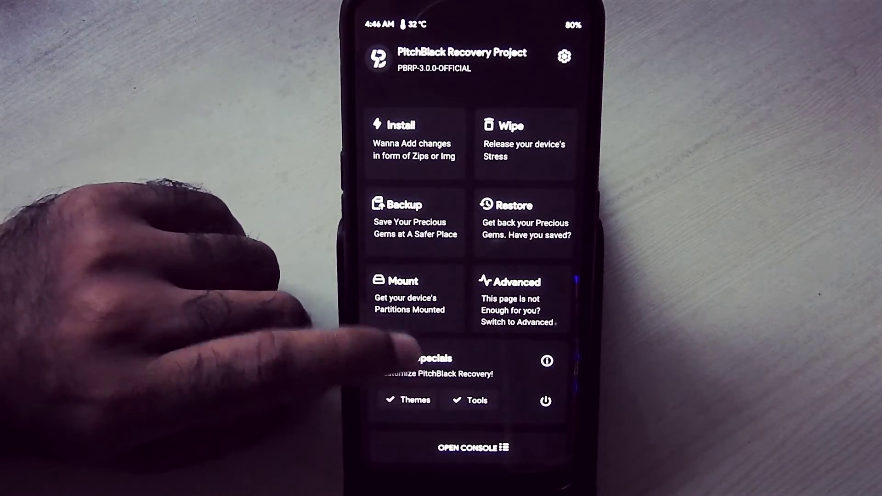
left_click(412, 401)
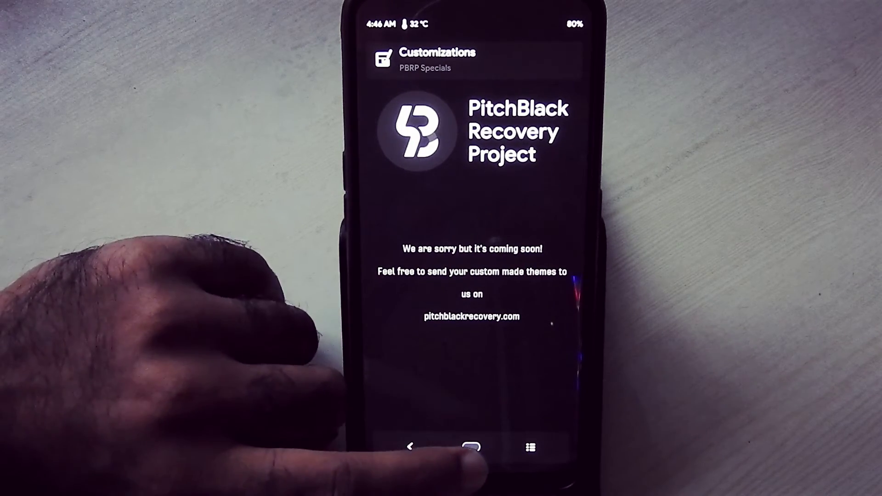
left_click(409, 447)
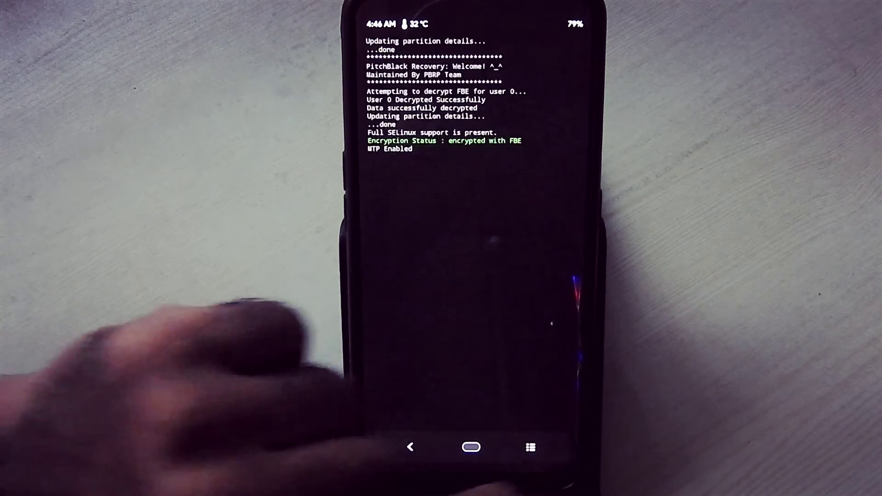
left_click(411, 447)
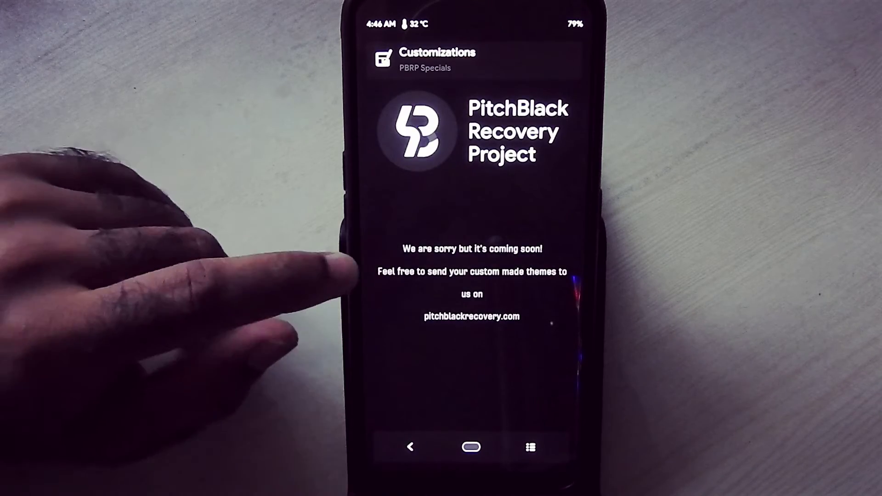
left_click(475, 447)
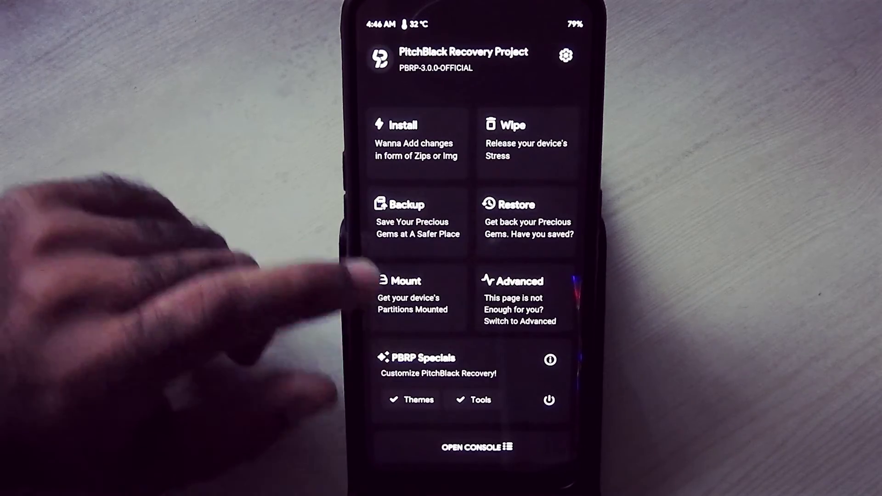
In Tools, open and cancel the Magisk, device codename changer and Camera2API Enabler prompts.
left_click(476, 399)
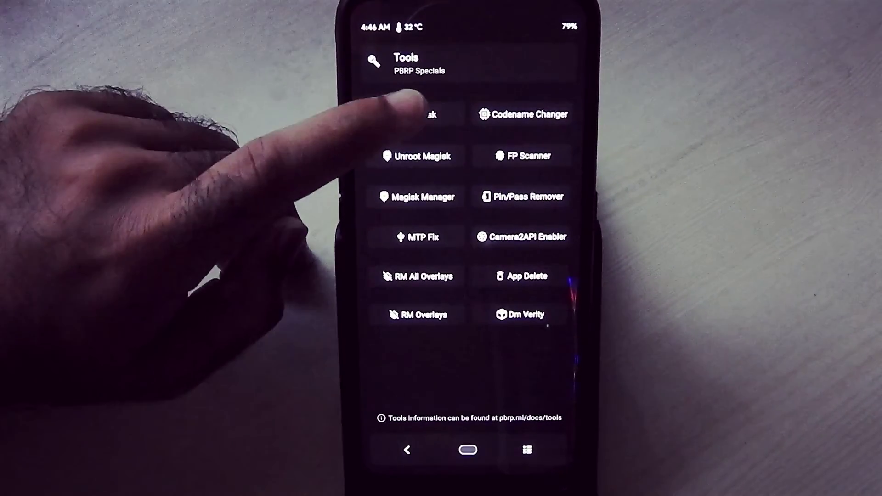
left_click(414, 109)
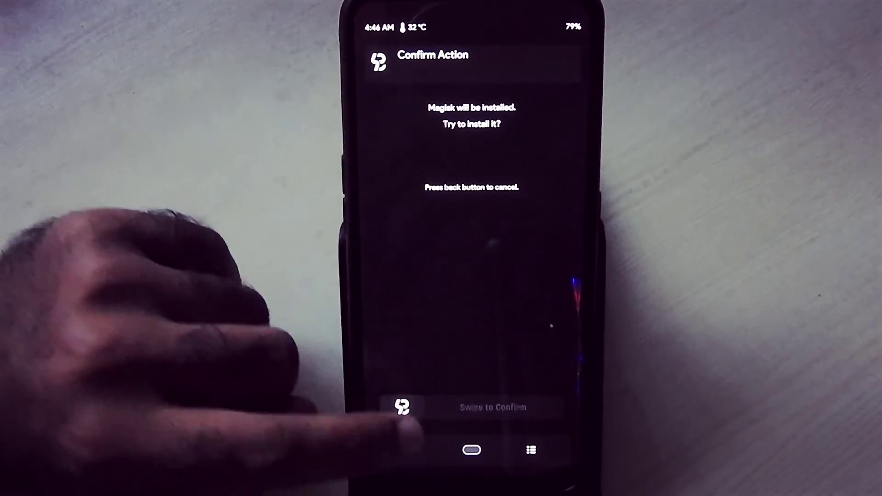
left_click(410, 446)
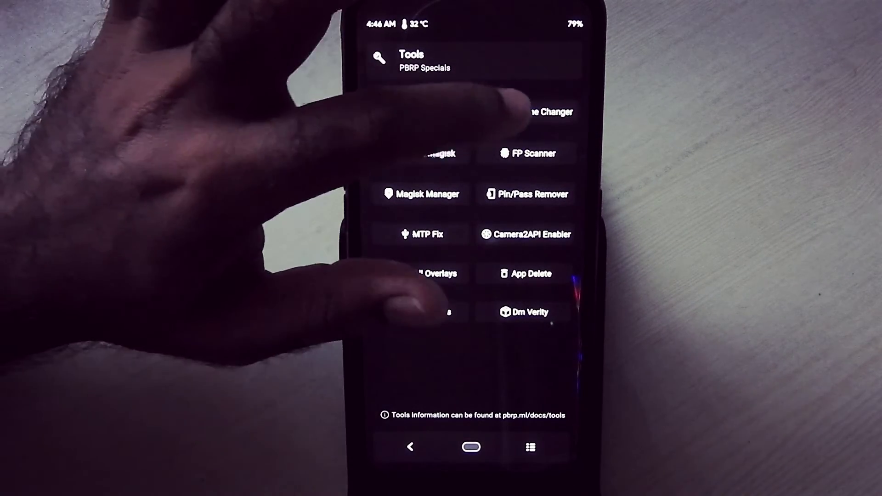
left_click(527, 112)
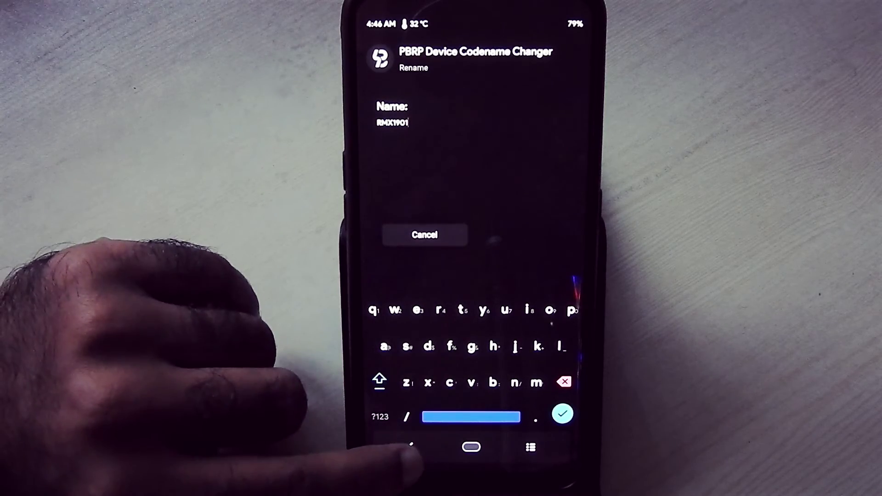
left_click(410, 447)
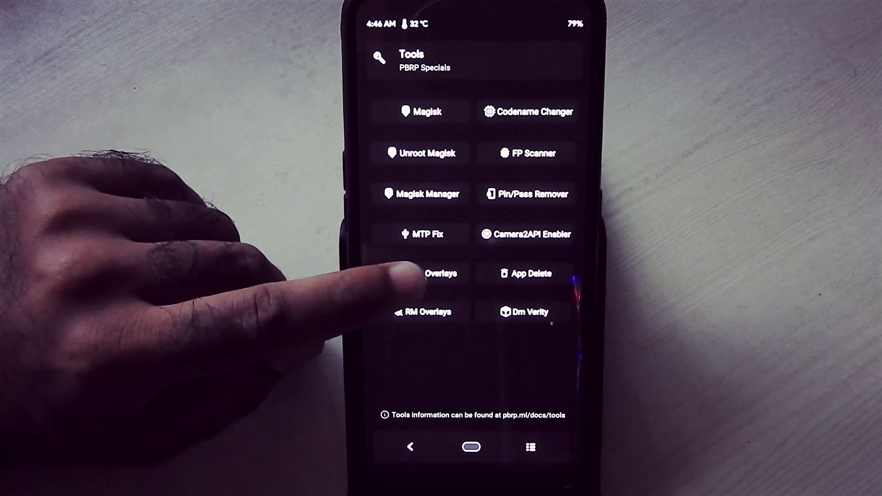
left_click(527, 234)
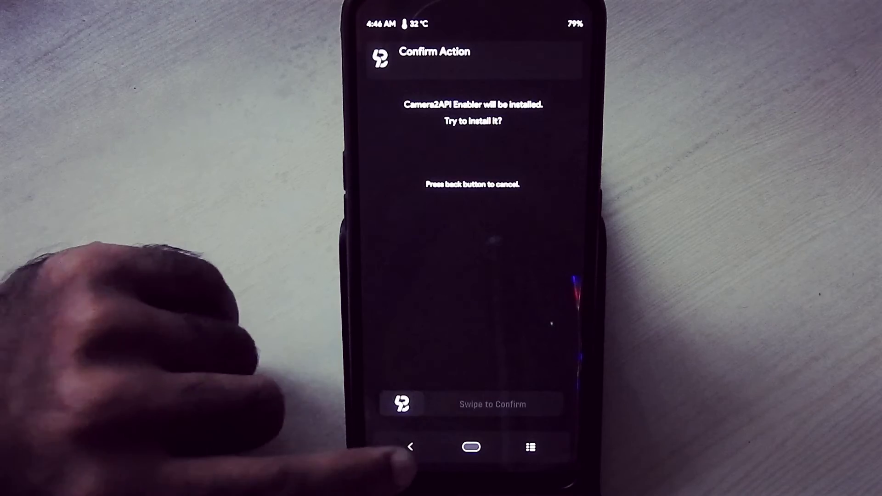
left_click(411, 447)
Cancel the App Delete and RM Subs Overlays prompts, then open the reboot options.
left_click(510, 274)
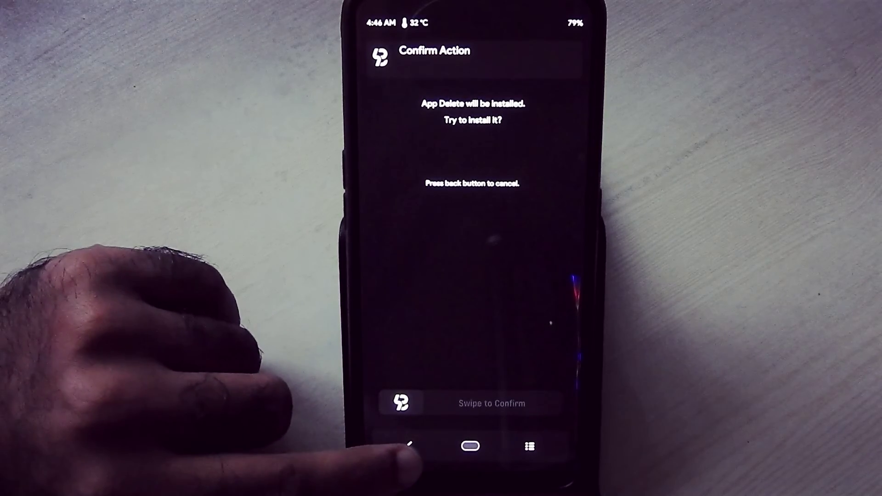
left_click(410, 446)
left_click(414, 313)
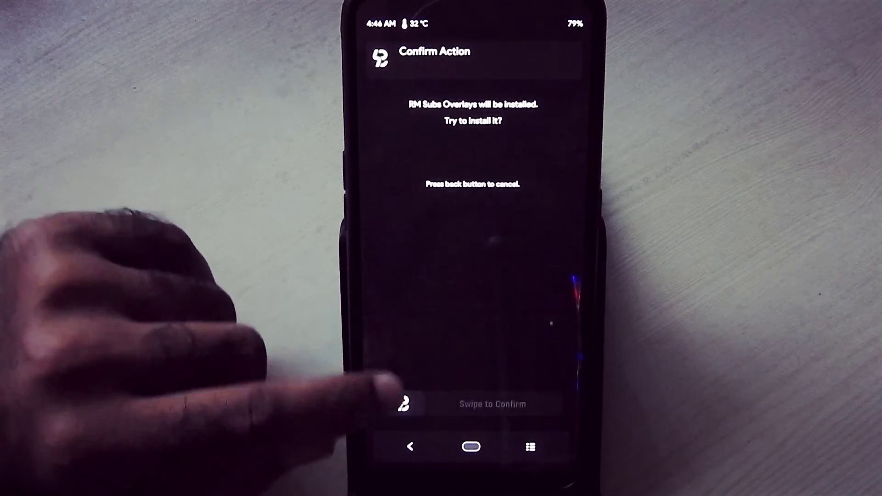
left_click(410, 447)
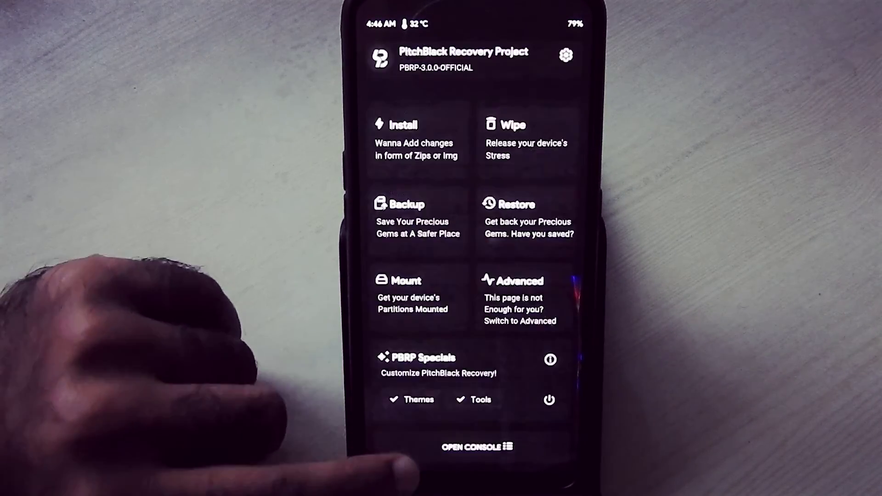
left_click(560, 406)
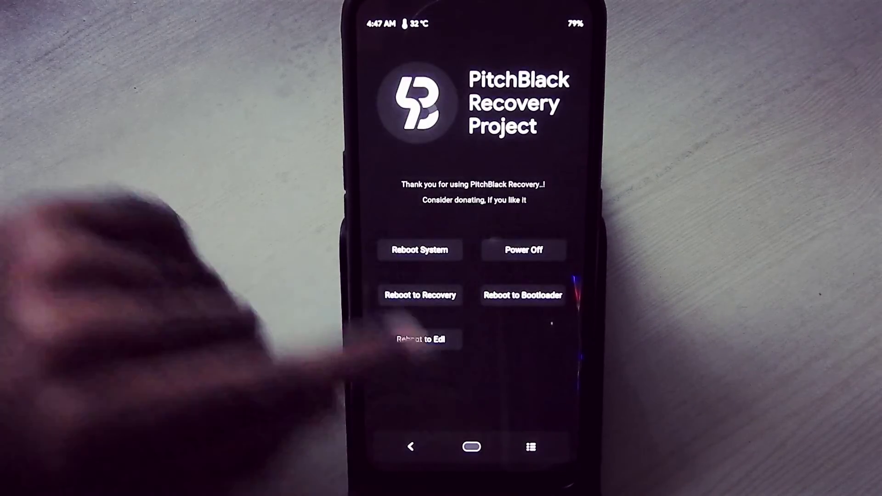